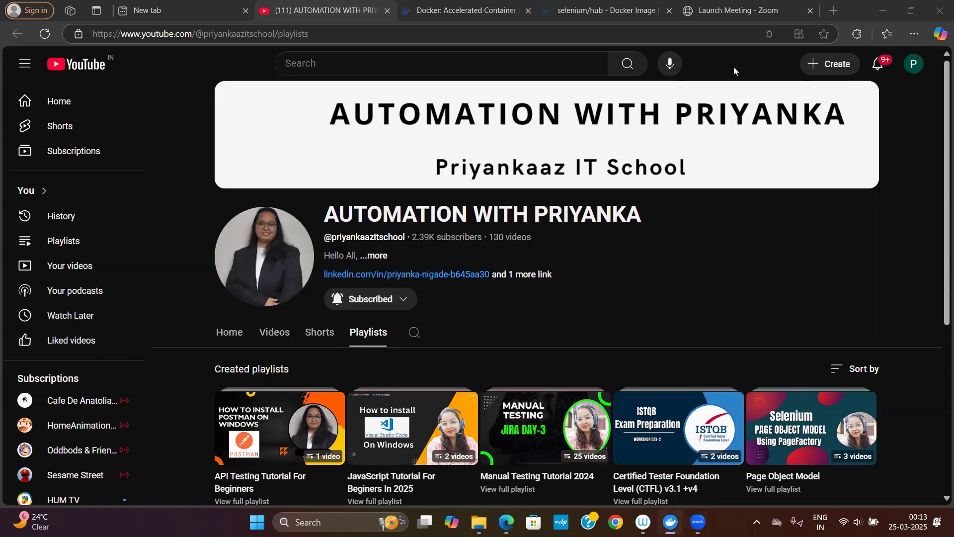
Minimize the browser, accept the Docker Subscription Service Agreement and finish the Docker Desktop setup with the recommended settings.
{"action": "left_click", "coordinate": [882, 11]}
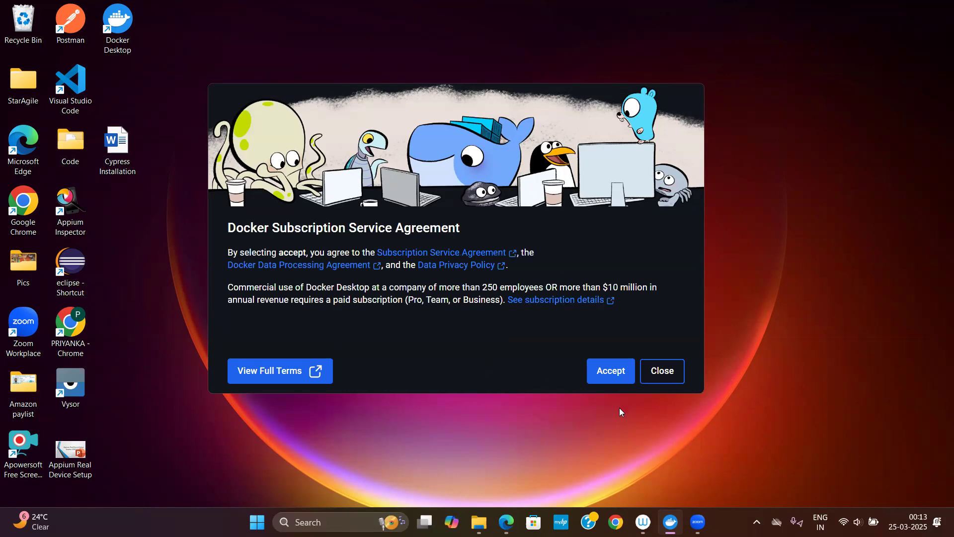
{"action": "left_click", "coordinate": [613, 377]}
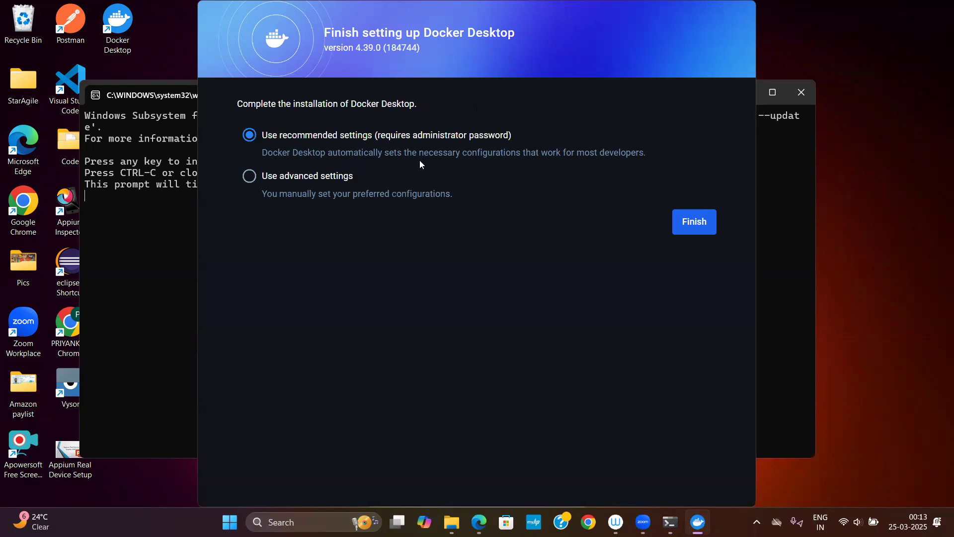
{"action": "left_click", "coordinate": [698, 230]}
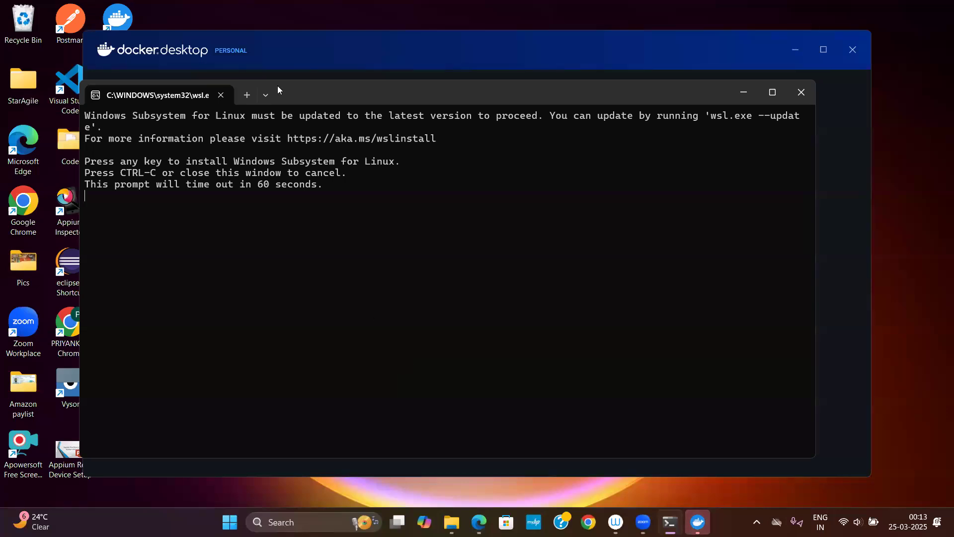
Sign in to Docker Desktop for personal use with the existing Google account and approve sharing with docker.com.
{"action": "left_click", "coordinate": [287, 60]}
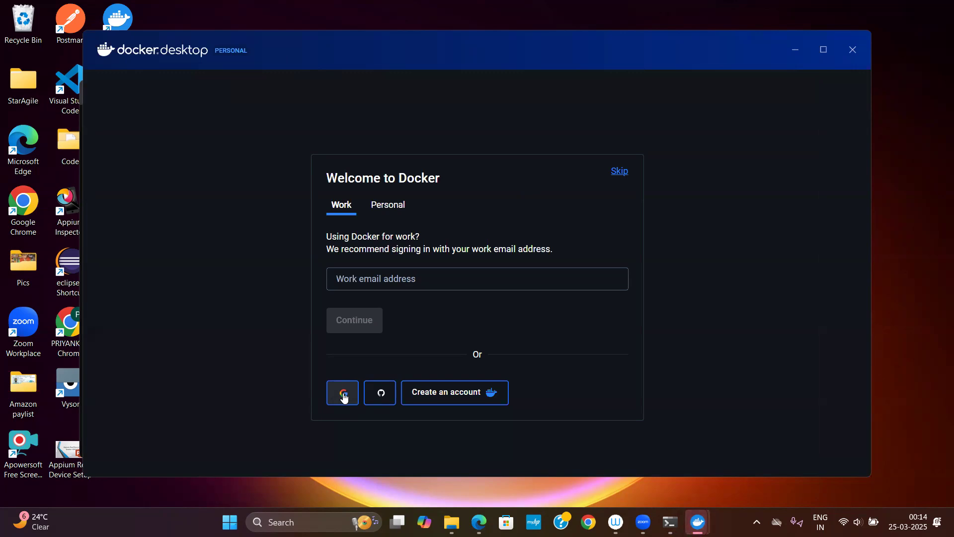
{"action": "left_click", "coordinate": [392, 211]}
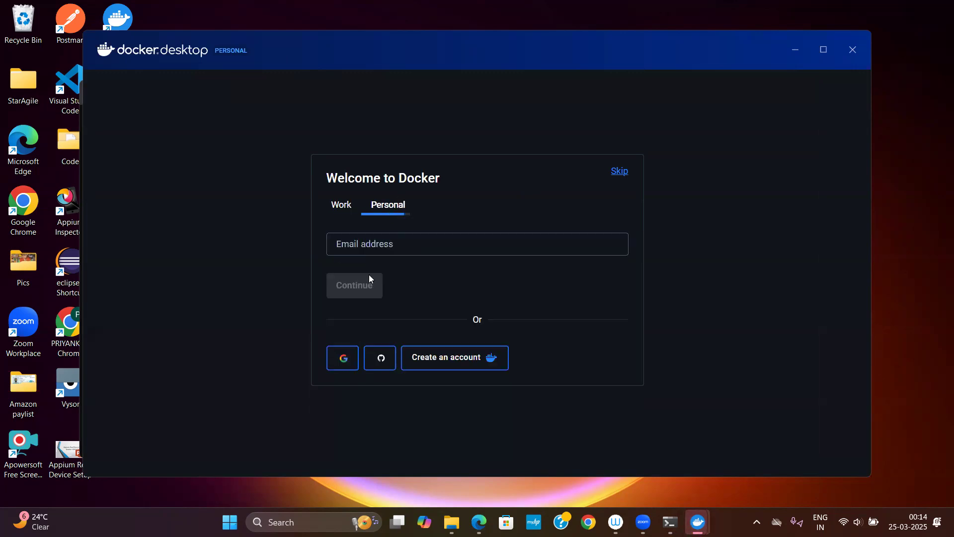
{"action": "left_click", "coordinate": [350, 353]}
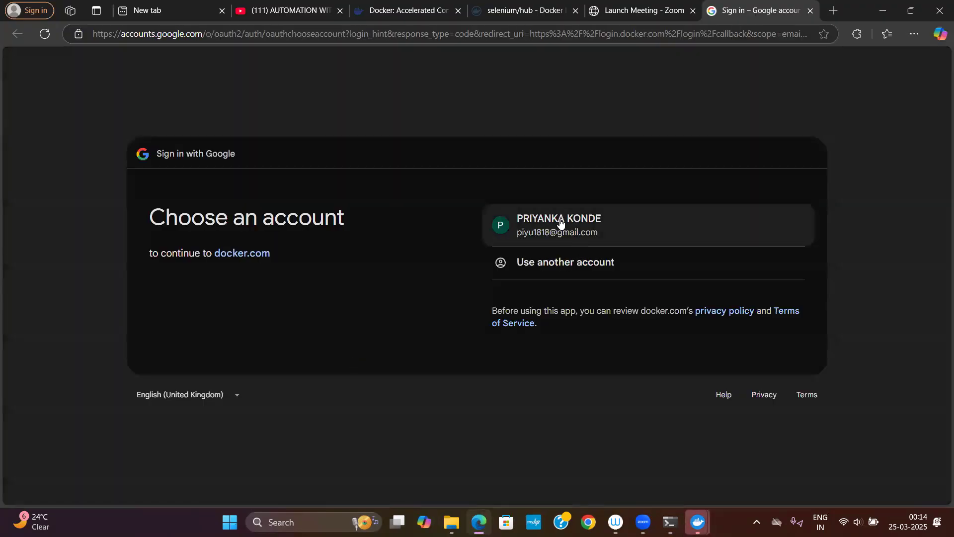
{"action": "left_click", "coordinate": [560, 223]}
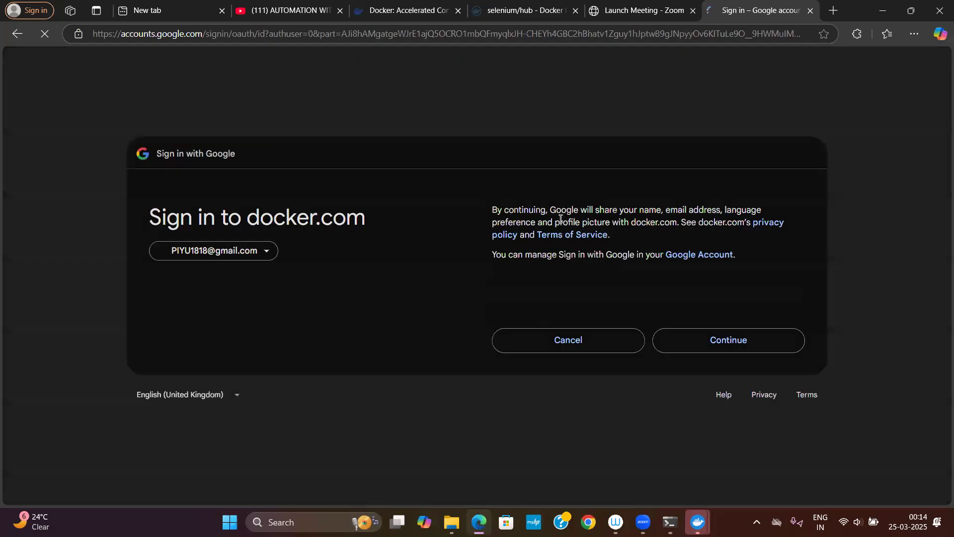
{"action": "left_click", "coordinate": [711, 340]}
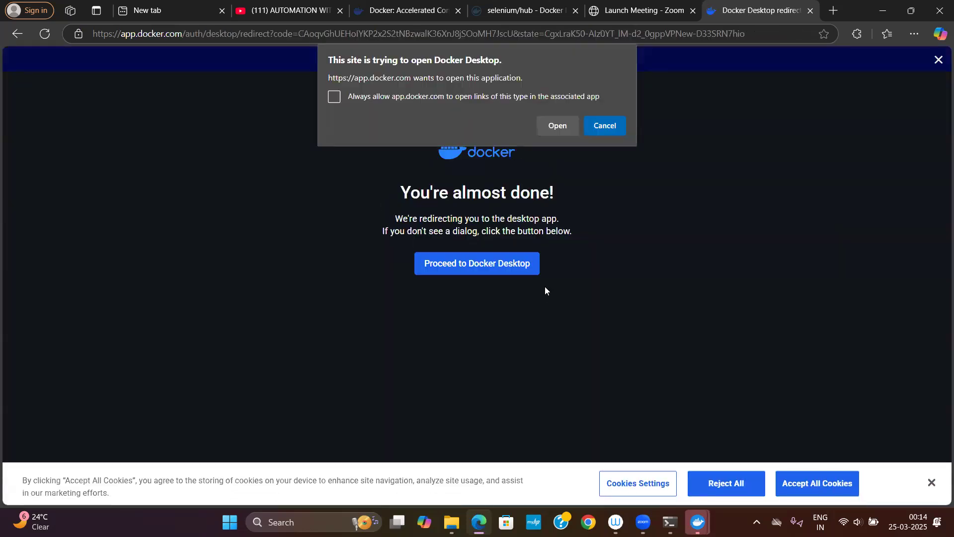
Always allow app.docker.com to open links in Docker Desktop, open the app and skip the Welcome Survey.
{"action": "left_click", "coordinate": [334, 98]}
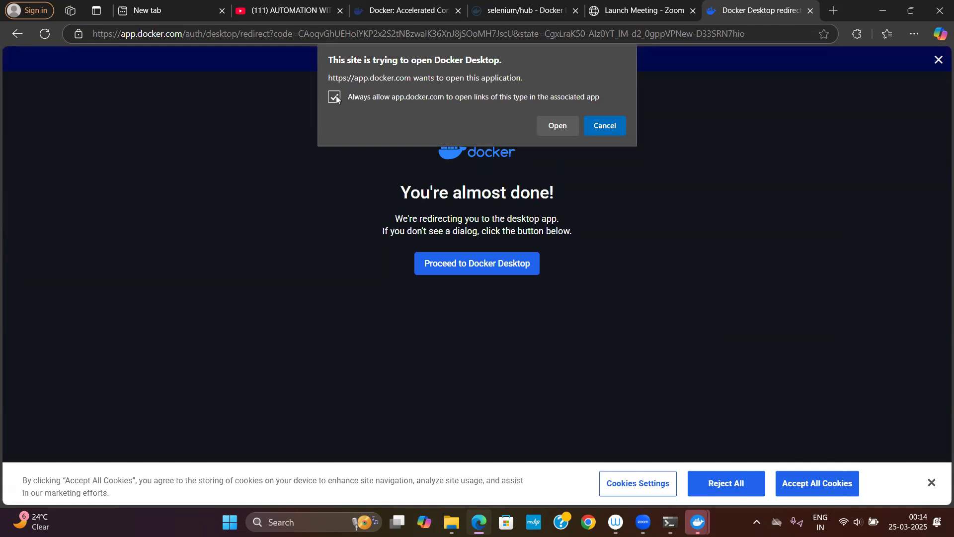
{"action": "left_click", "coordinate": [557, 126]}
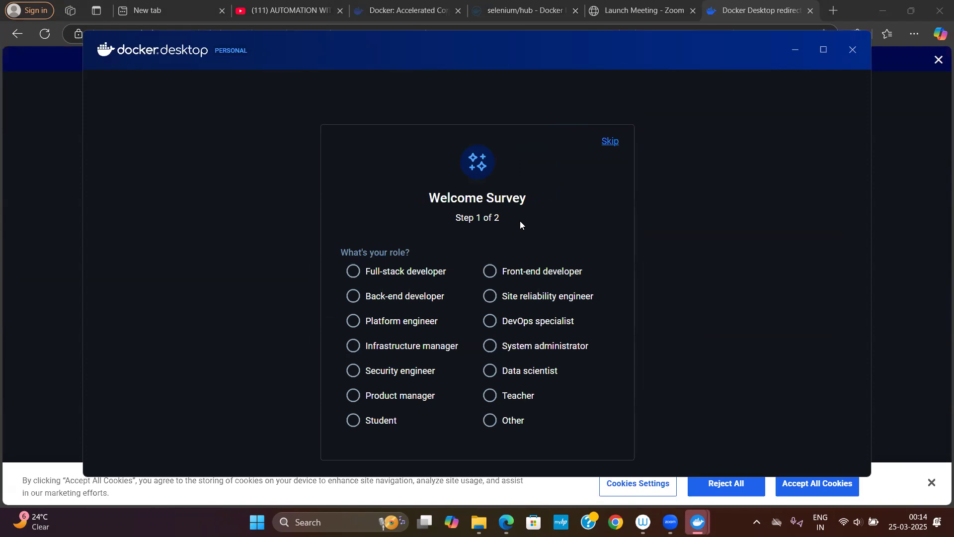
{"action": "left_click", "coordinate": [610, 142]}
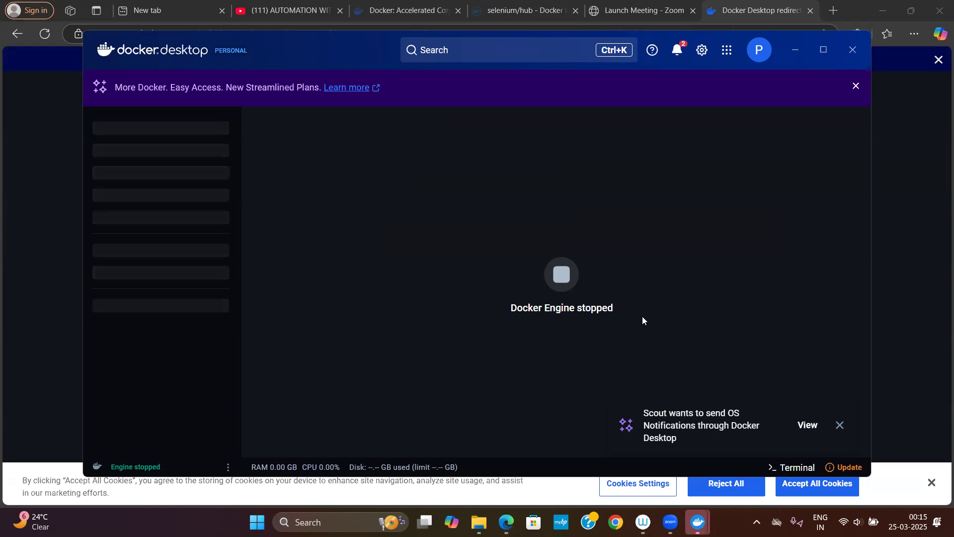
View the Docker account settings page in the browser and return to the Docker Desktop error dialog.
{"action": "left_click", "coordinate": [754, 48]}
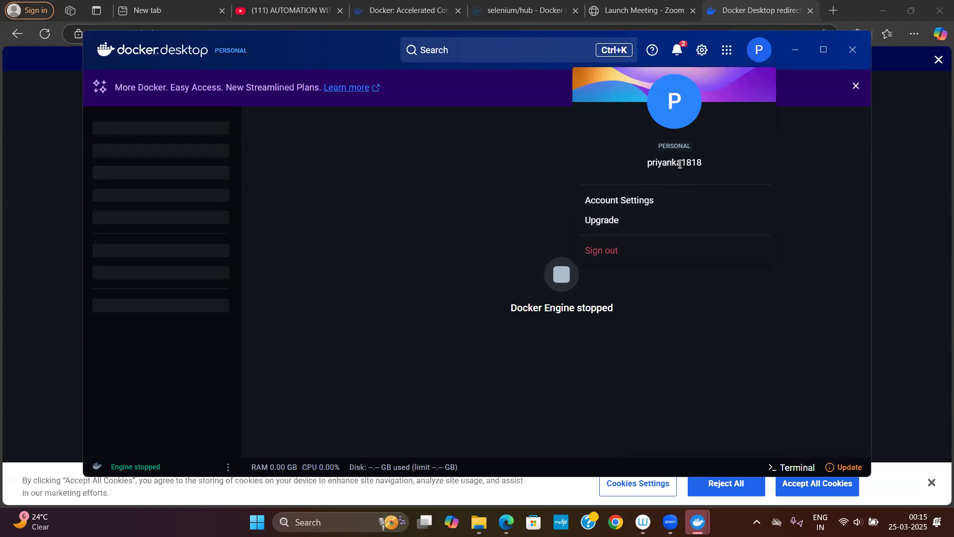
{"action": "left_click", "coordinate": [636, 201]}
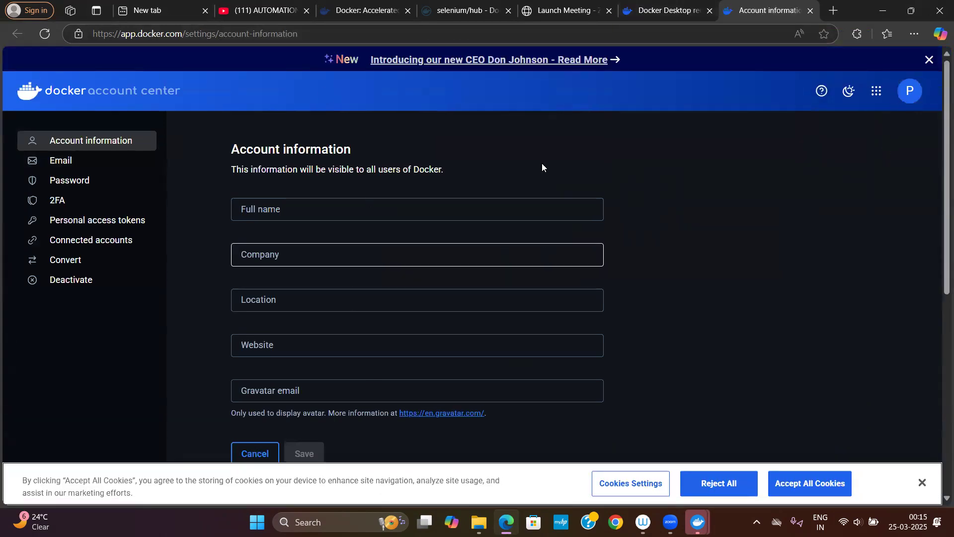
{"action": "key", "text": "ctrl+shift+Tab"}
{"action": "left_click", "coordinate": [486, 265]}
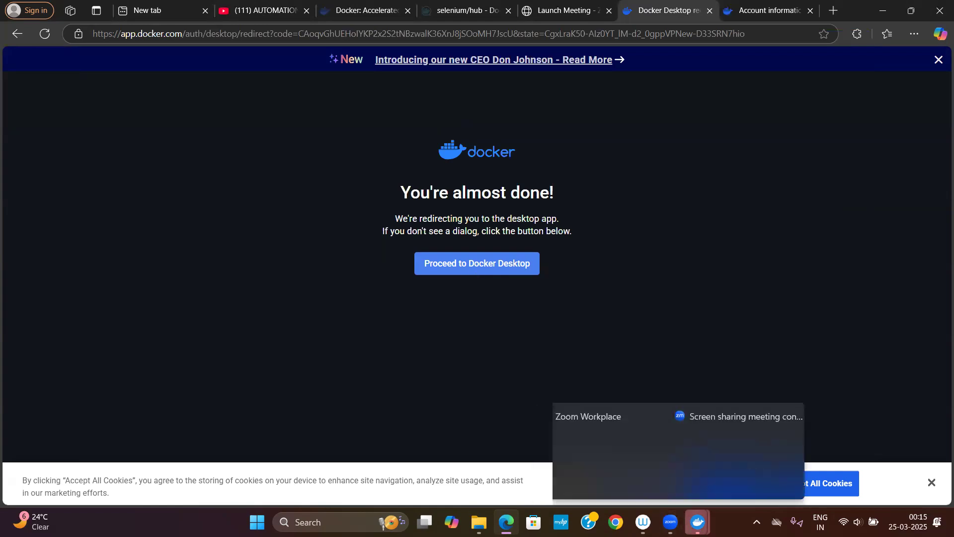
{"action": "mouse_move", "coordinate": [698, 521]}
{"action": "left_click", "coordinate": [744, 438]}
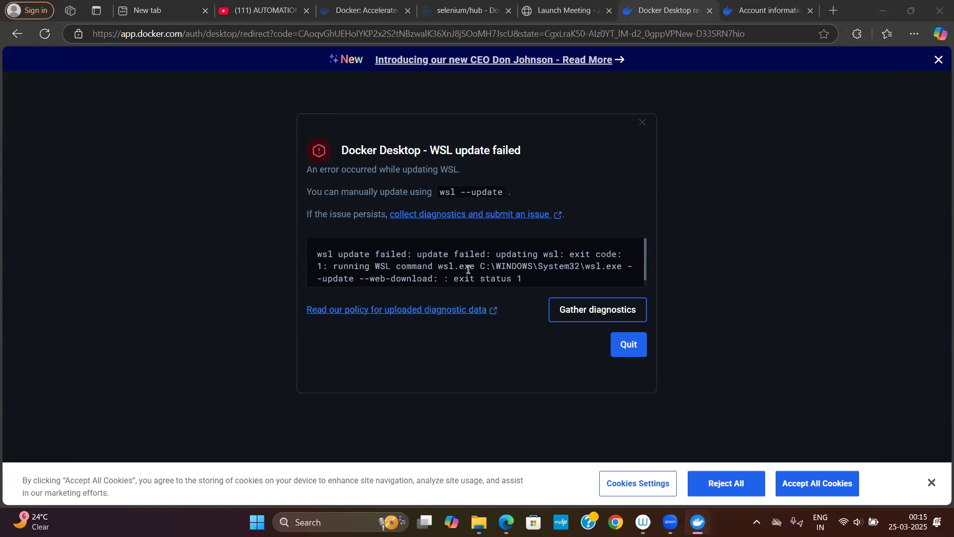
{"action": "key", "text": "alt+Tab"}
{"action": "key", "text": "alt+Tab"}
{"action": "key", "text": "alt+Tab"}
{"action": "key", "text": "alt+Tab"}
{"action": "key", "text": "alt+Tab"}
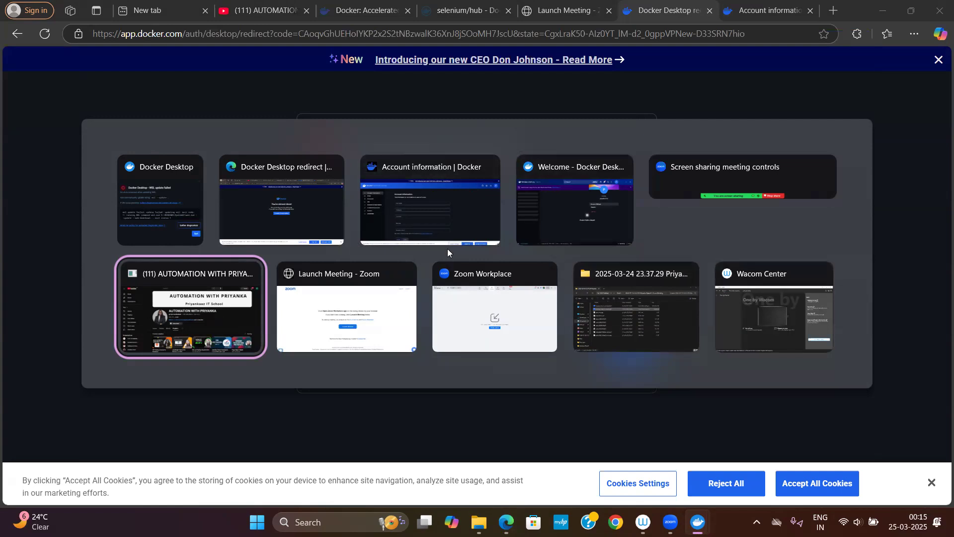
{"action": "key", "text": "alt+Tab"}
{"action": "key", "text": "alt+Tab"}
{"action": "key", "text": "alt+Tab"}
{"action": "key", "text": "alt+Tab"}
{"action": "key", "text": "alt+Tab"}
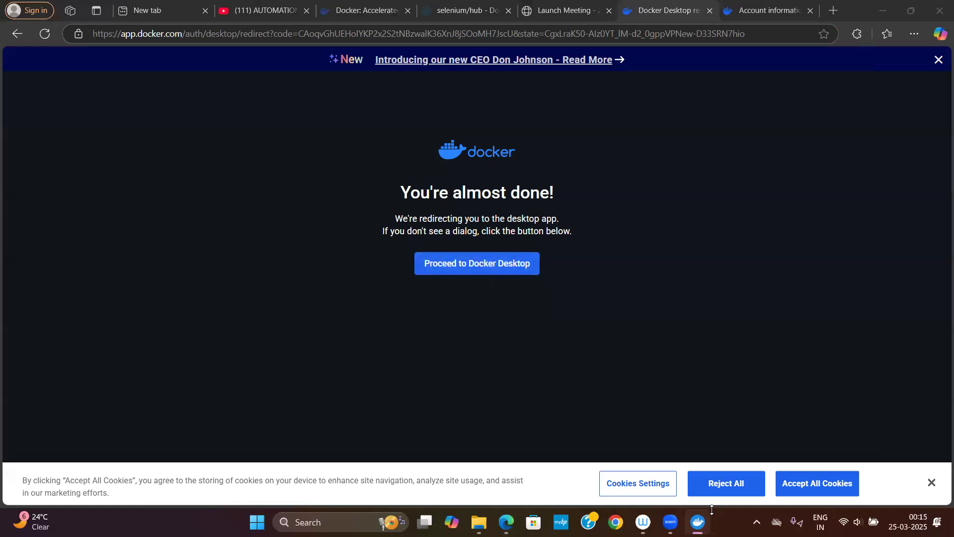
Bring up the main Docker Desktop window, close its account menu and dismiss the new plans banner.
{"action": "mouse_move", "coordinate": [698, 522]}
{"action": "left_click", "coordinate": [642, 454]}
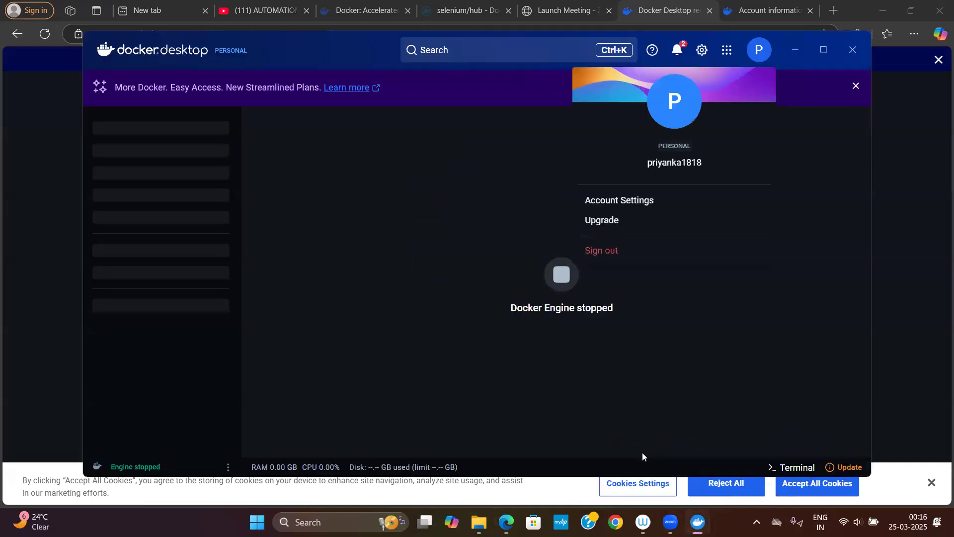
{"action": "left_click", "coordinate": [458, 206]}
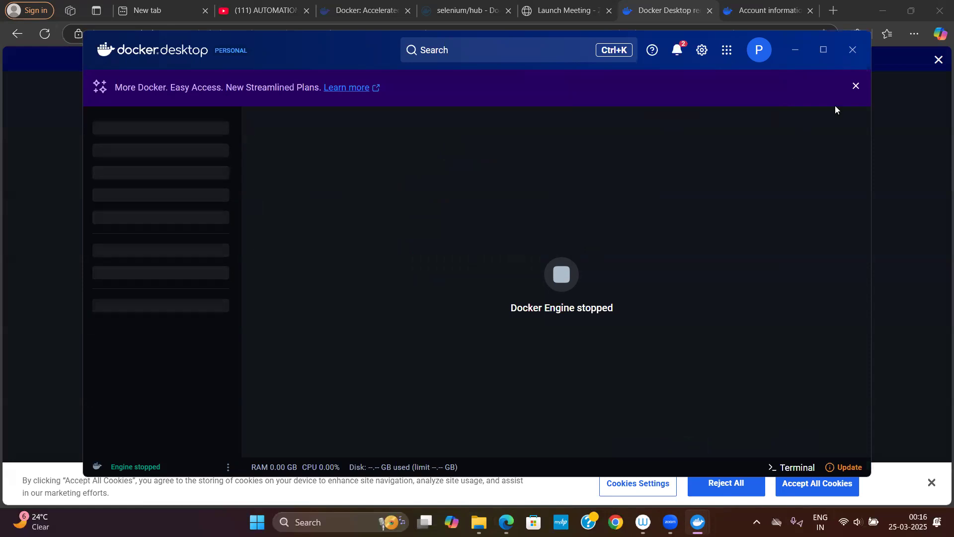
{"action": "left_click", "coordinate": [854, 89]}
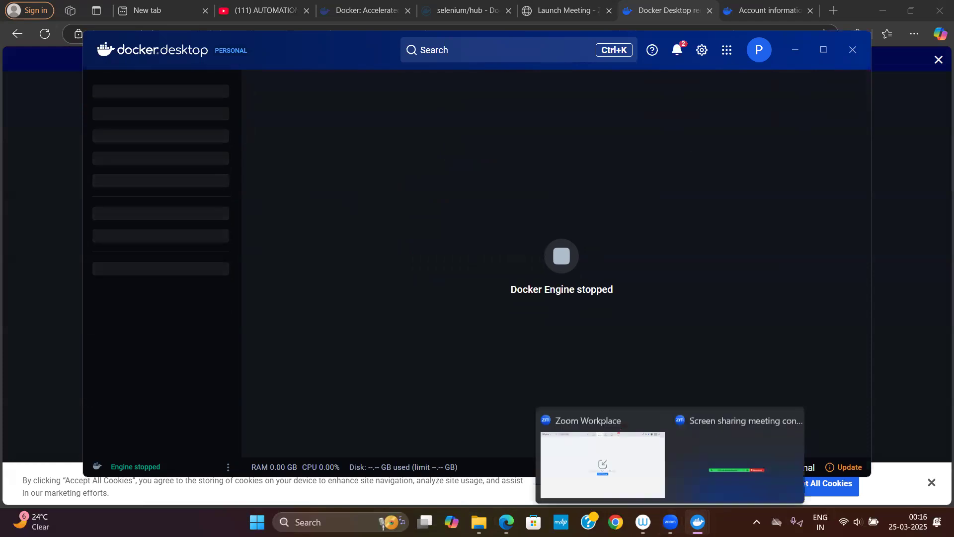
{"action": "left_click", "coordinate": [751, 453]}
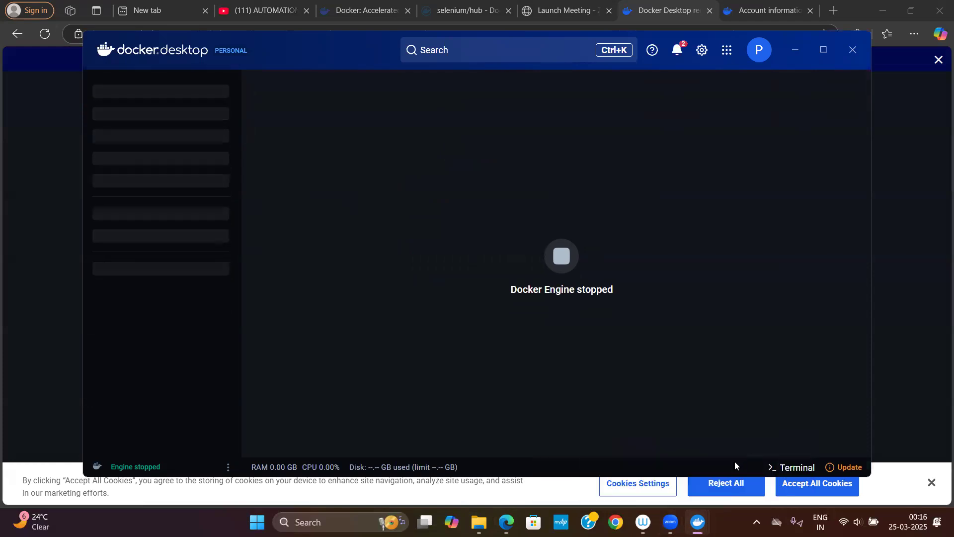
{"action": "key", "text": "alt+Tab"}
{"action": "key", "text": "Tab"}
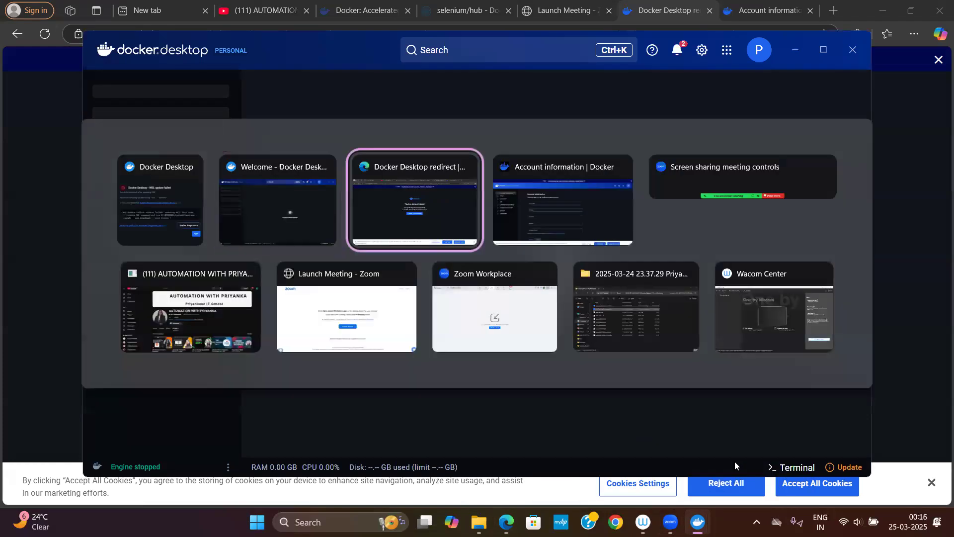
{"action": "key", "text": "shift+Tab"}
{"action": "key", "text": "shift+Tab"}
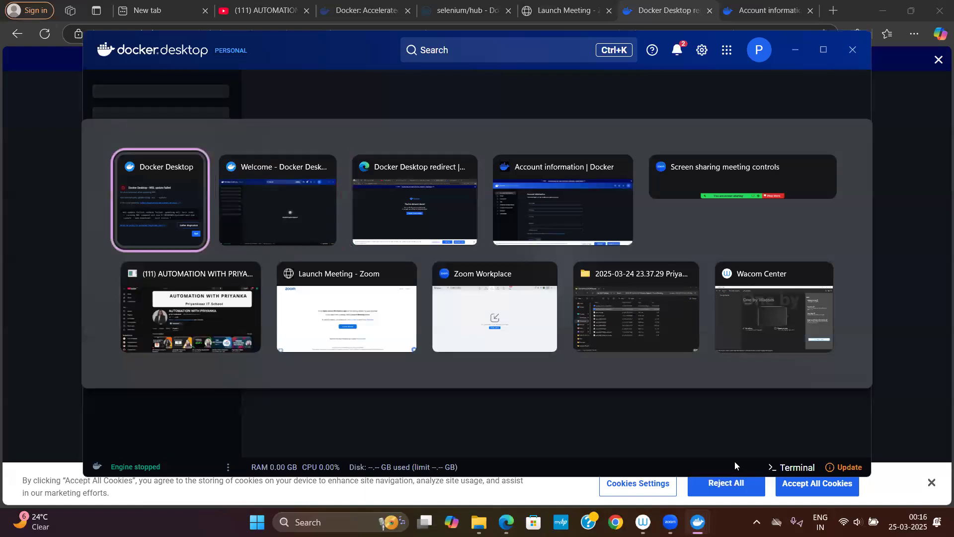
Minimize the main Docker Desktop and browser windows and highlight the wsl --update command in the error dialog.
{"action": "left_click", "coordinate": [793, 50]}
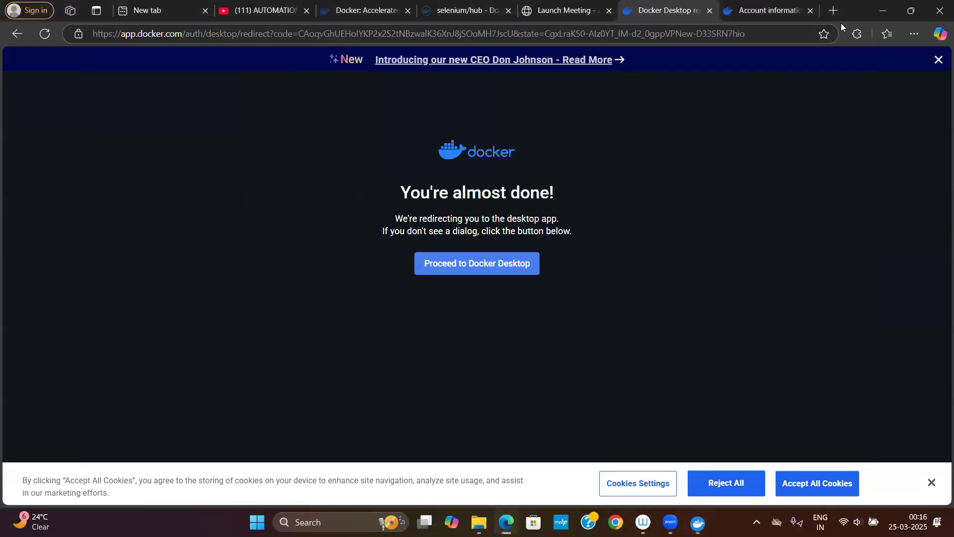
{"action": "left_click", "coordinate": [882, 10]}
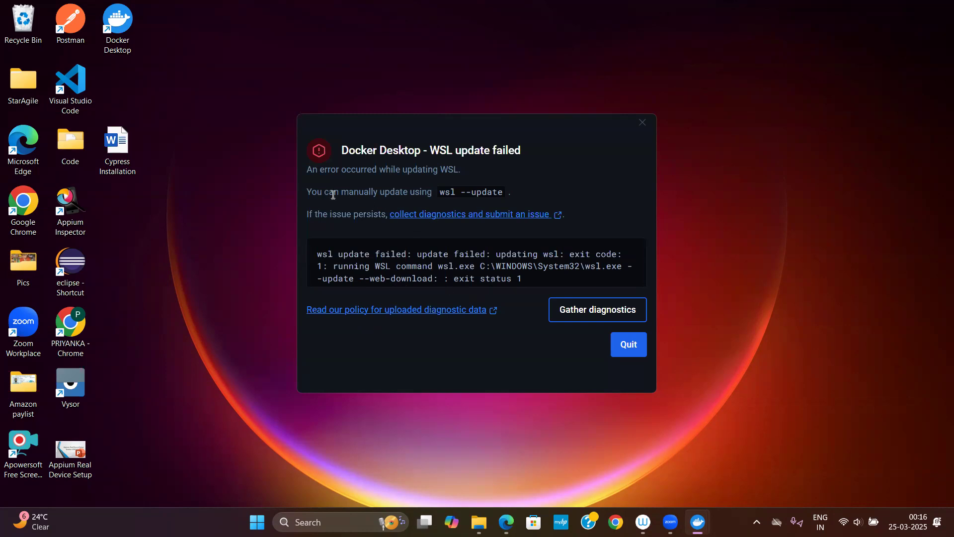
{"action": "left_click_drag", "start_coordinate": [441, 192], "coordinate": [503, 192]}
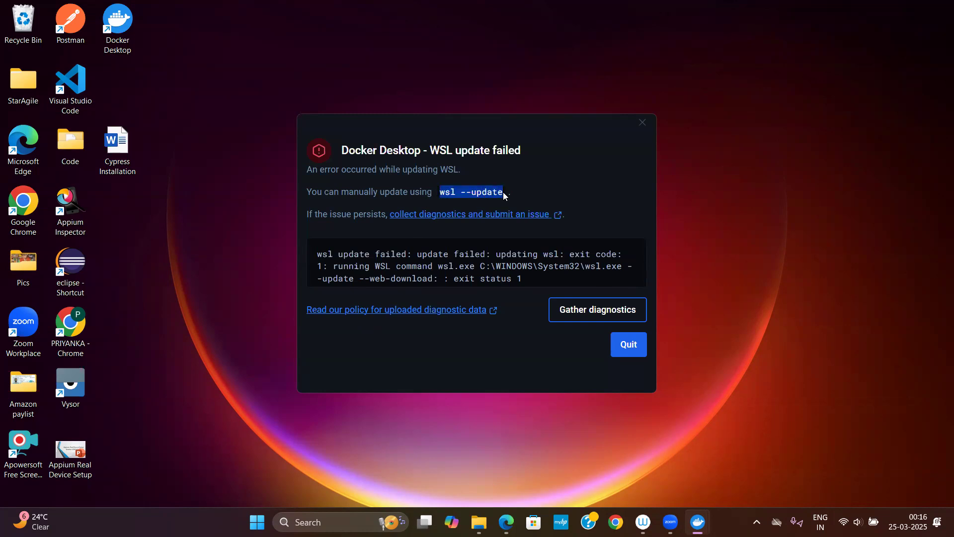
Open Command Prompt and run wsl --update to update Windows Subsystem for Linux.
{"action": "left_click", "coordinate": [306, 518]}
{"action": "type", "text": "cmd"}
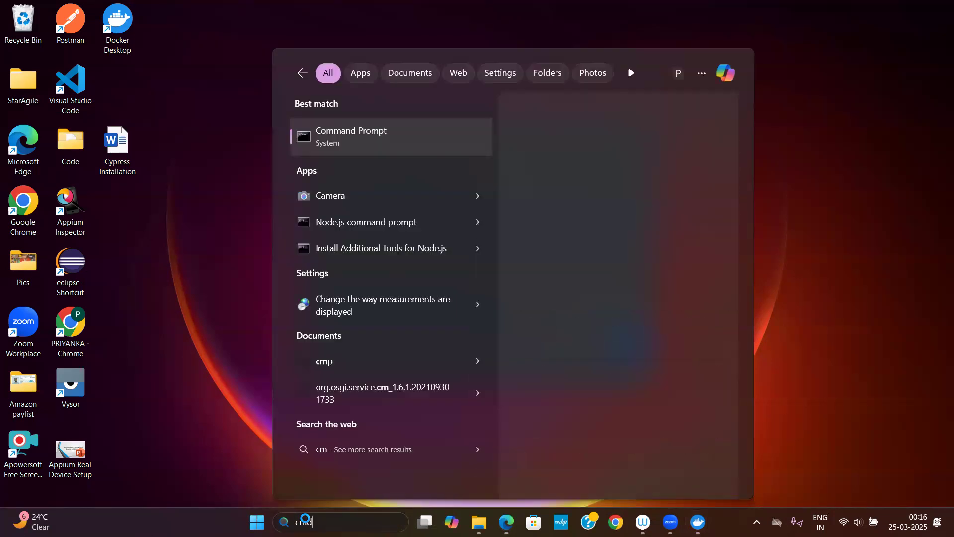
{"action": "key", "text": "Return"}
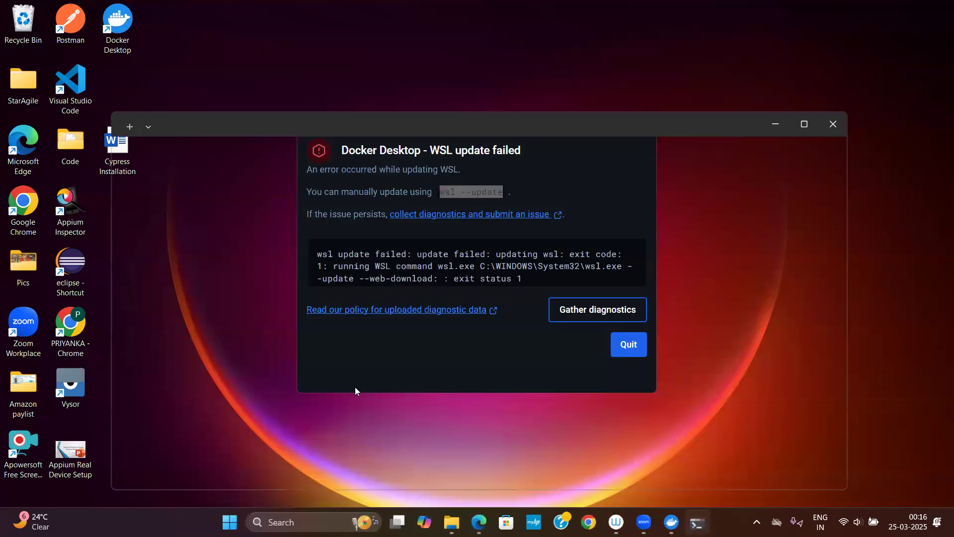
{"action": "type", "text": "wsl --update"}
{"action": "key", "text": "Return"}
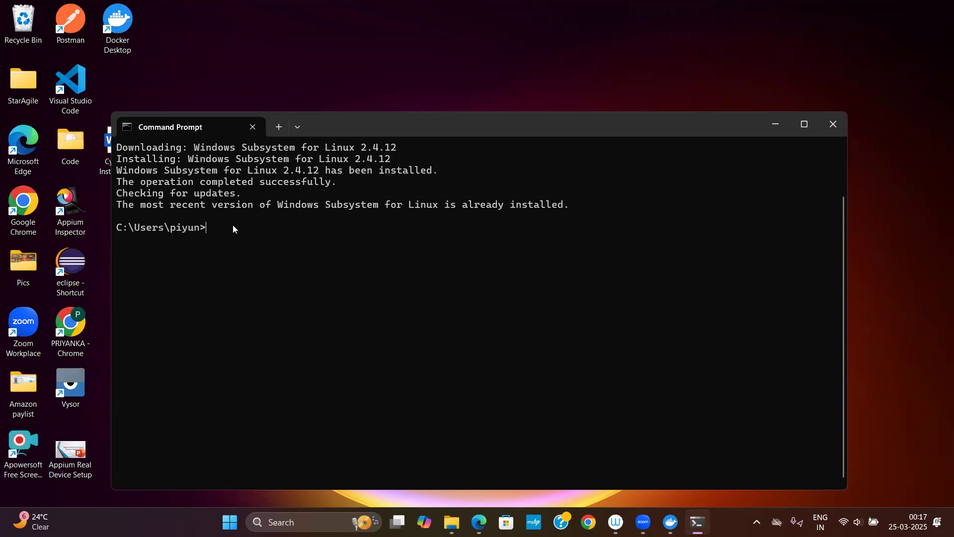
Close Command Prompt and minimize the browser to return to the Docker Desktop error dialog.
{"action": "mouse_move", "coordinate": [670, 521]}
{"action": "key", "text": "alt+Tab"}
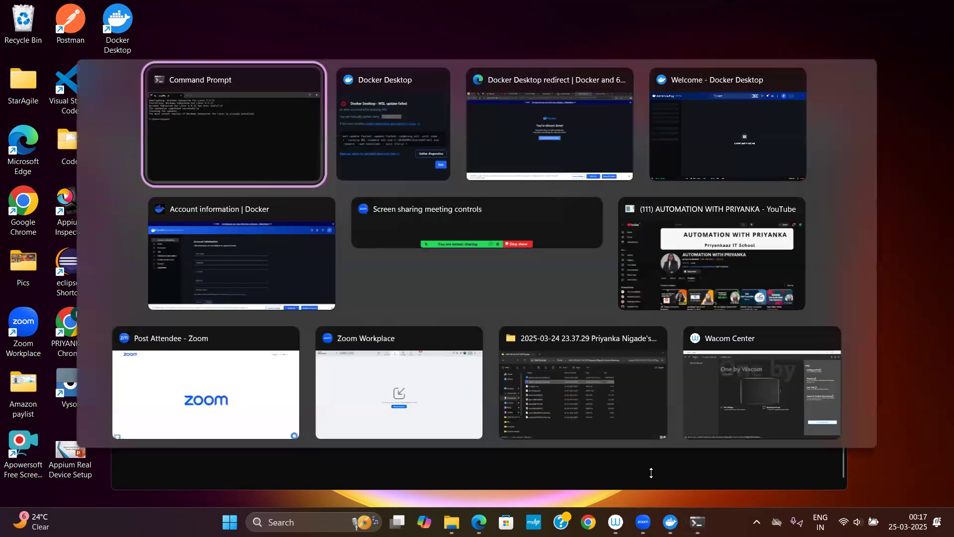
{"action": "key", "text": "alt+Tab"}
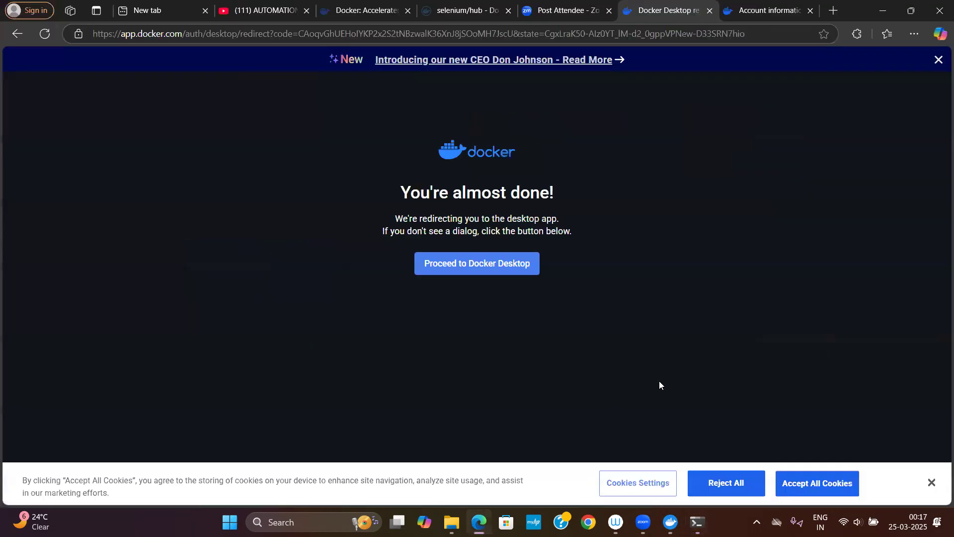
{"action": "key", "text": "alt+Tab"}
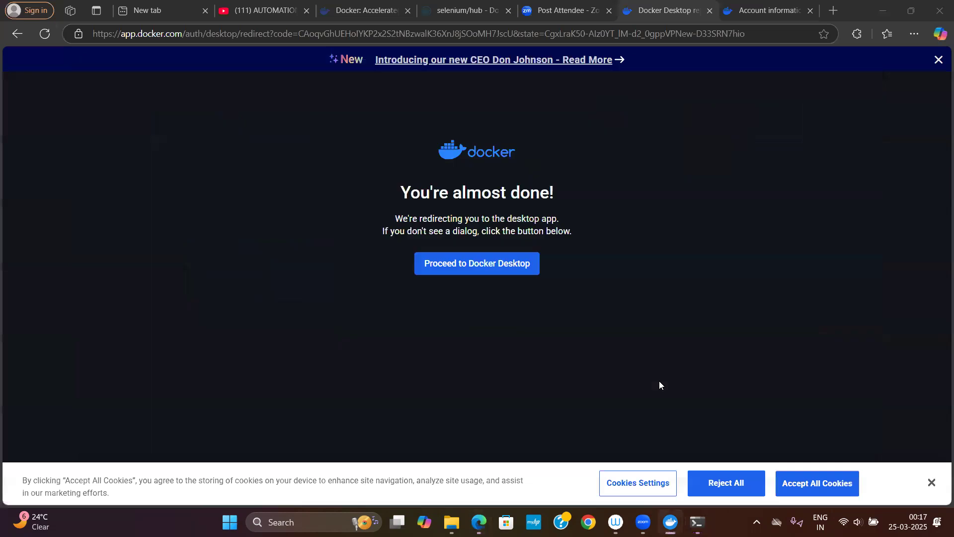
{"action": "key", "text": "alt+Tab"}
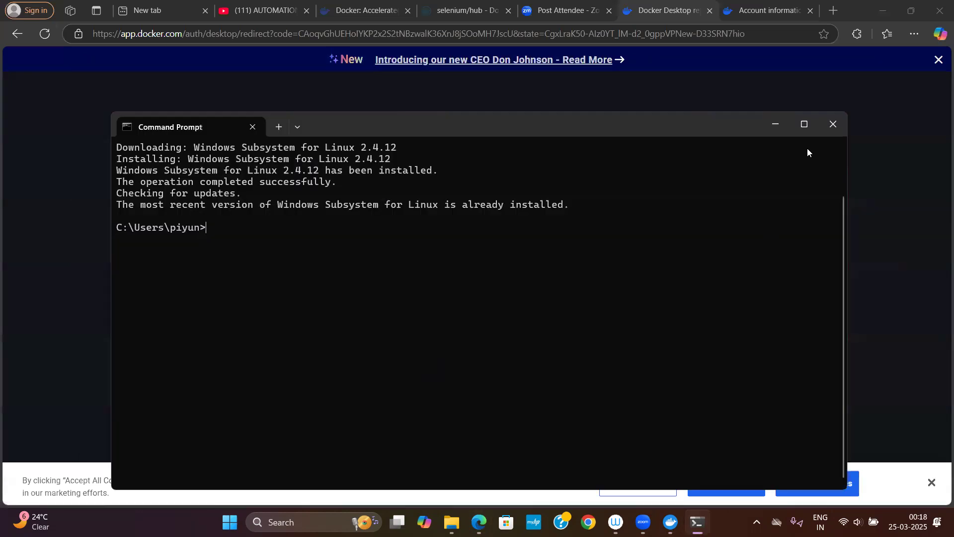
{"action": "left_click", "coordinate": [828, 128]}
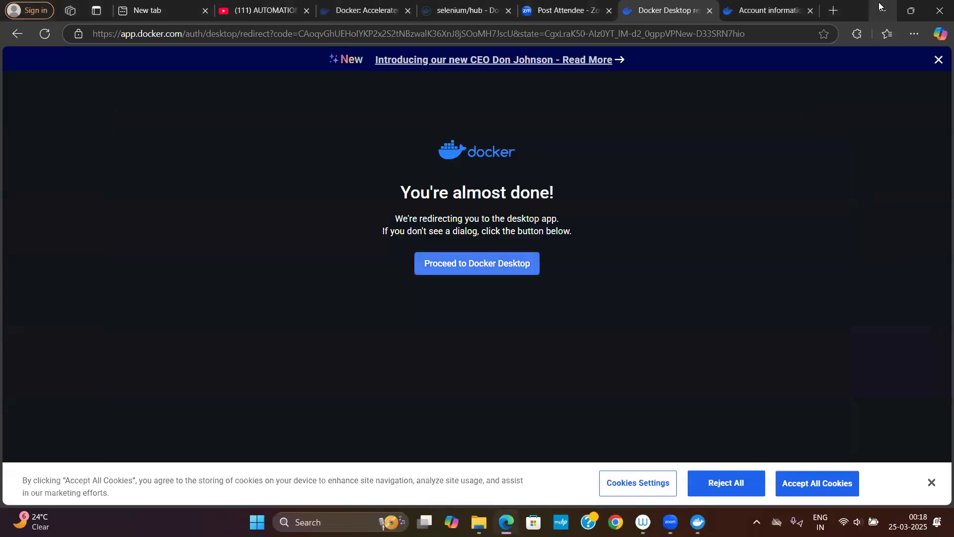
{"action": "left_click", "coordinate": [882, 10]}
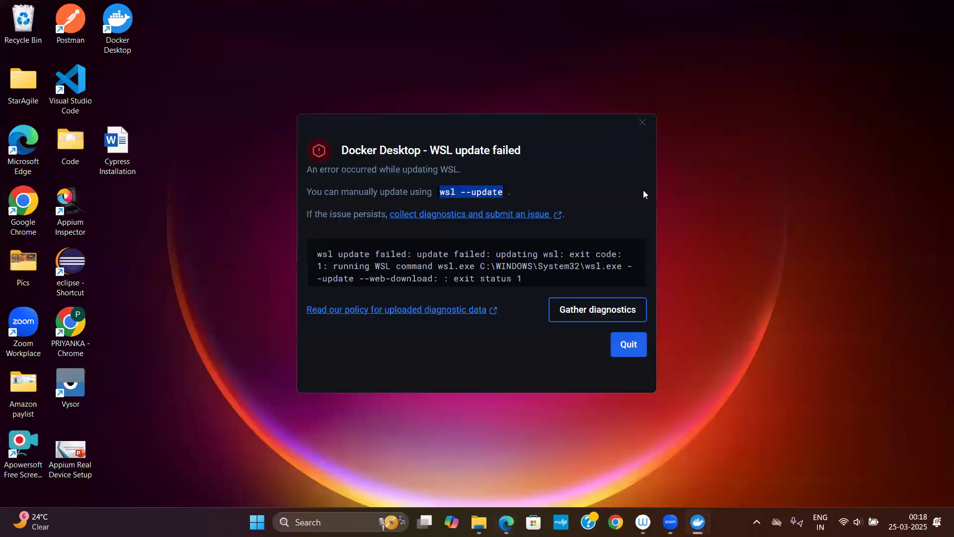
Quit the WSL update failed dialog, reopen Docker Desktop to start the engine, and switch to the WSL welcome window.
{"action": "left_click", "coordinate": [639, 346]}
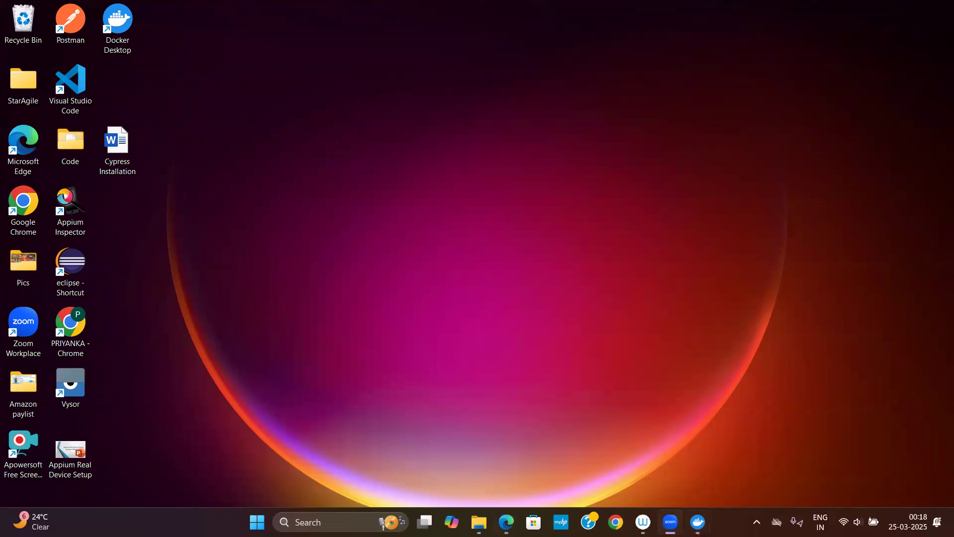
{"action": "left_click", "coordinate": [697, 521]}
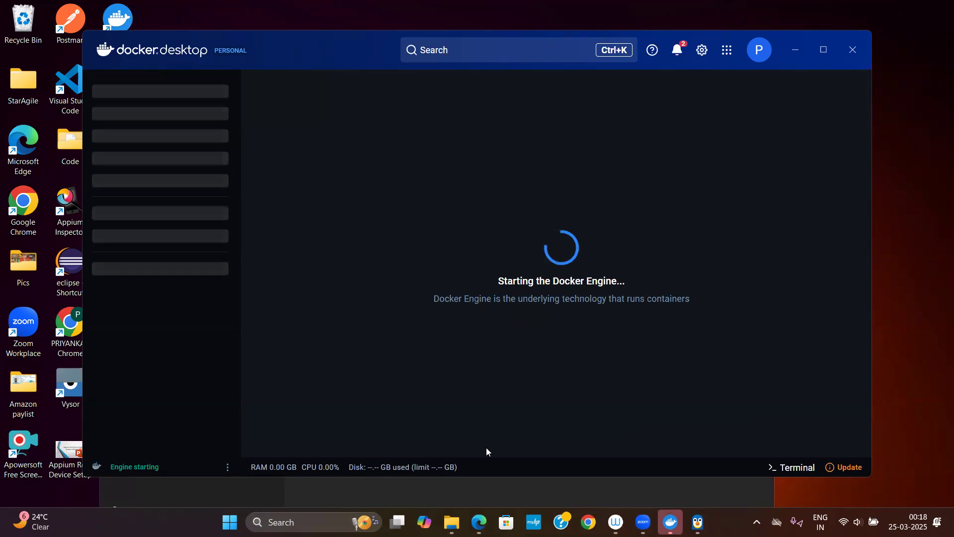
{"action": "key", "text": "alt+Tab"}
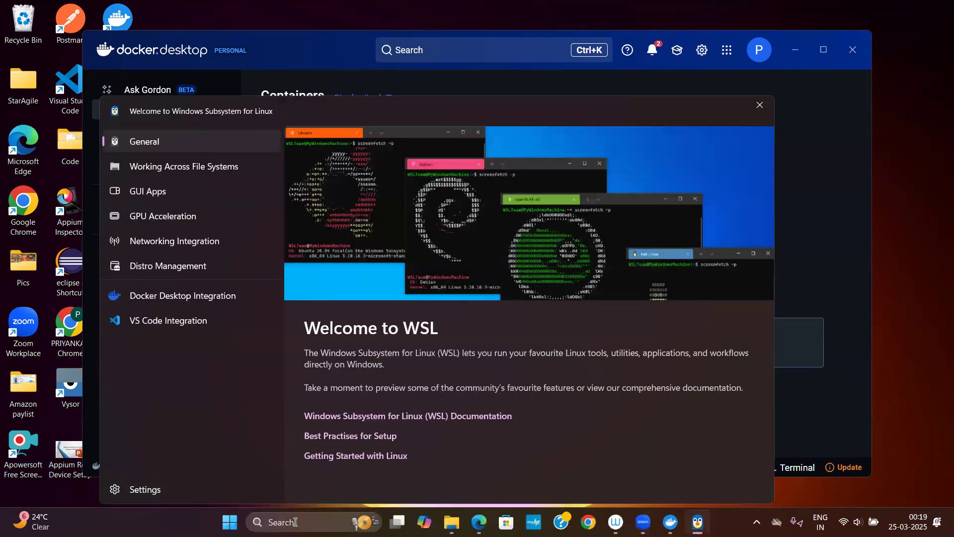
Open Command Prompt and close the Welcome to Windows Subsystem for Linux window.
{"action": "left_click", "coordinate": [268, 521]}
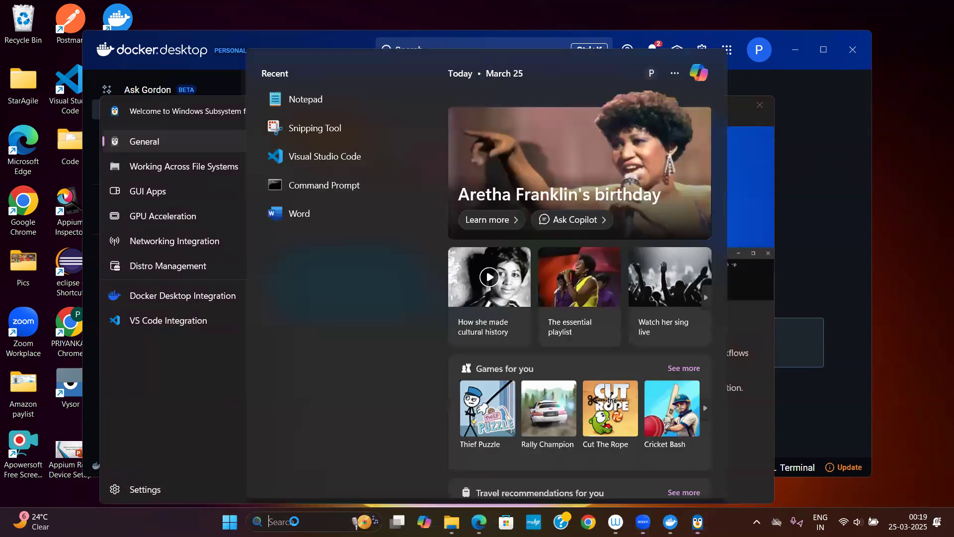
{"action": "type", "text": "cmd"}
{"action": "key", "text": "Return"}
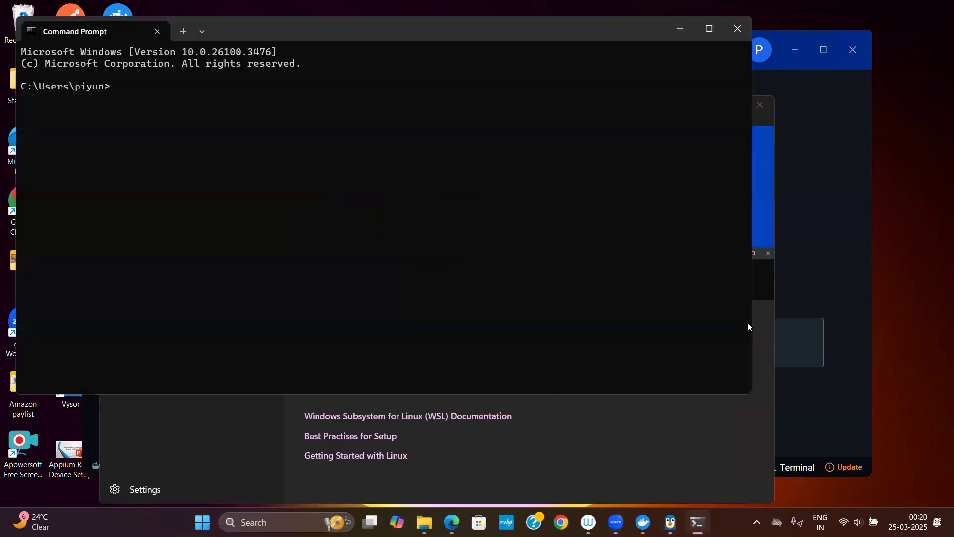
{"action": "left_click", "coordinate": [758, 335]}
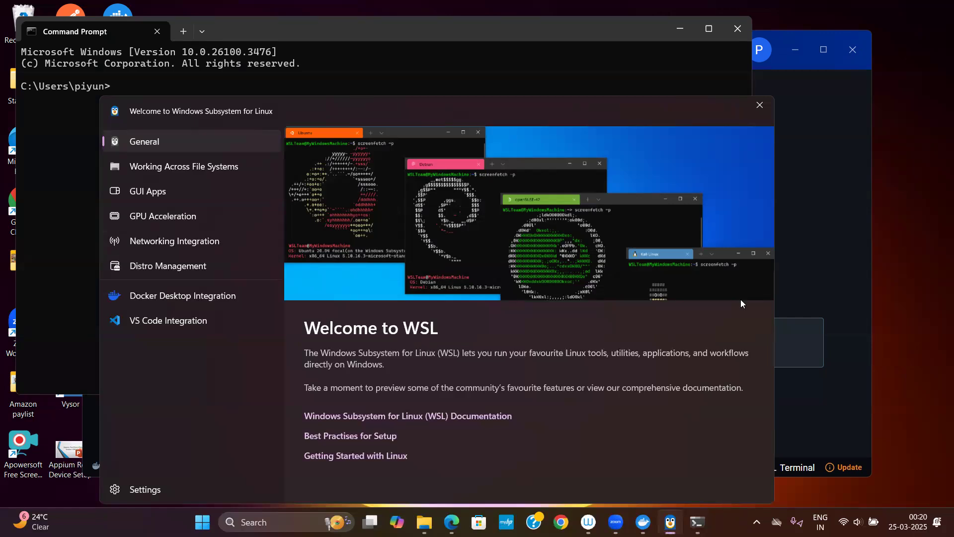
{"action": "left_click", "coordinate": [759, 105]}
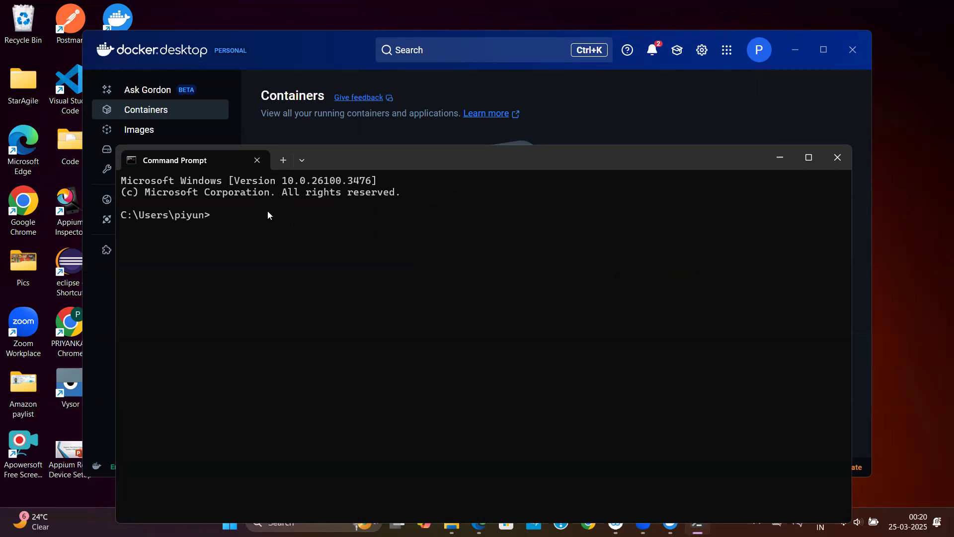
Run docker --version in Command Prompt to check the installed Docker version.
{"action": "type", "text": "docker --ver"}
{"action": "type", "text": "sion"}
{"action": "key", "text": "Return"}
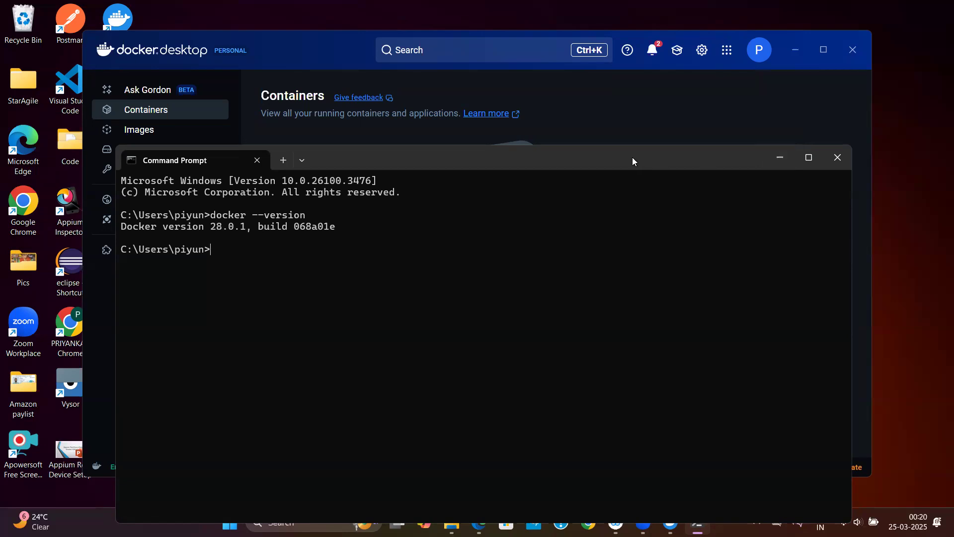
Move Command Prompt aside, maximize the Docker Desktop window and show its Images page.
{"action": "left_click_drag", "start_coordinate": [632, 157], "coordinate": [723, 185]}
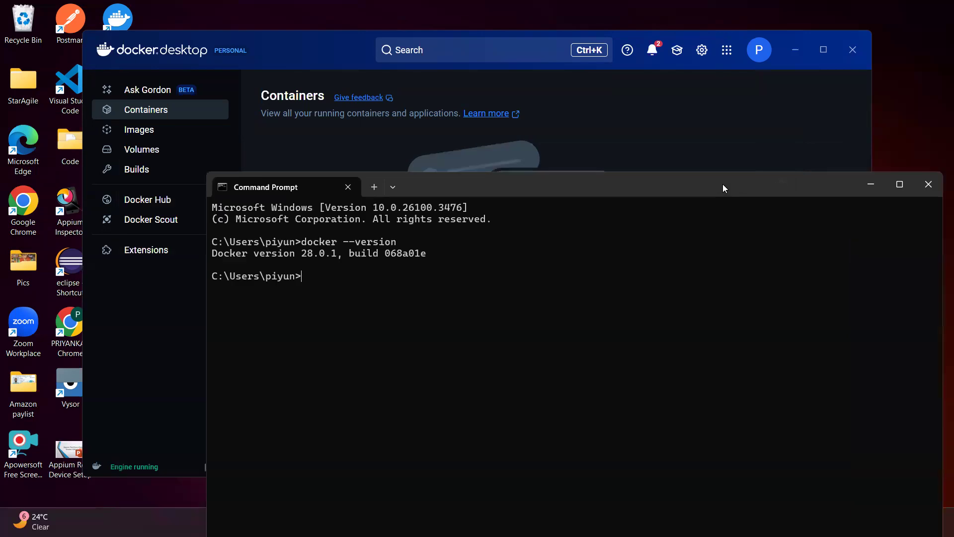
{"action": "double_click", "coordinate": [448, 78]}
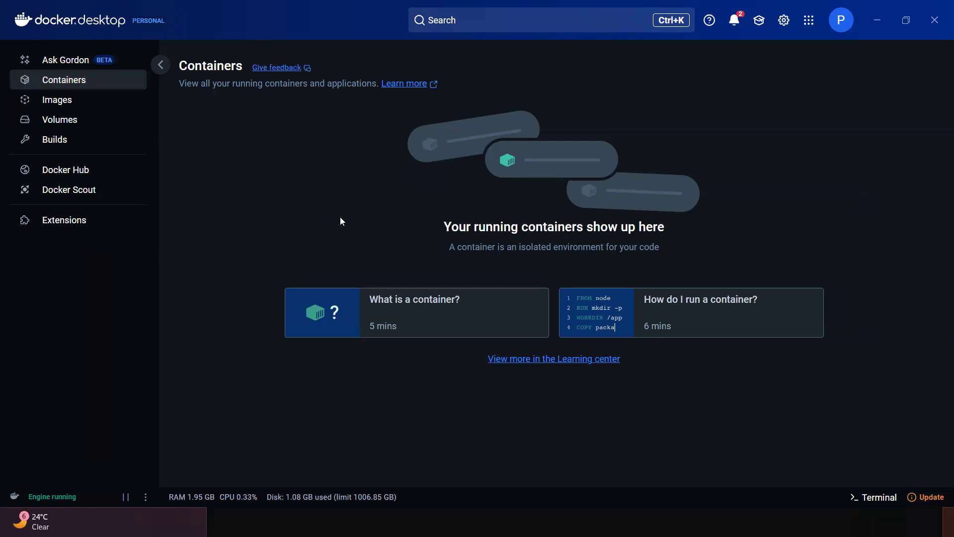
{"action": "left_click", "coordinate": [57, 99]}
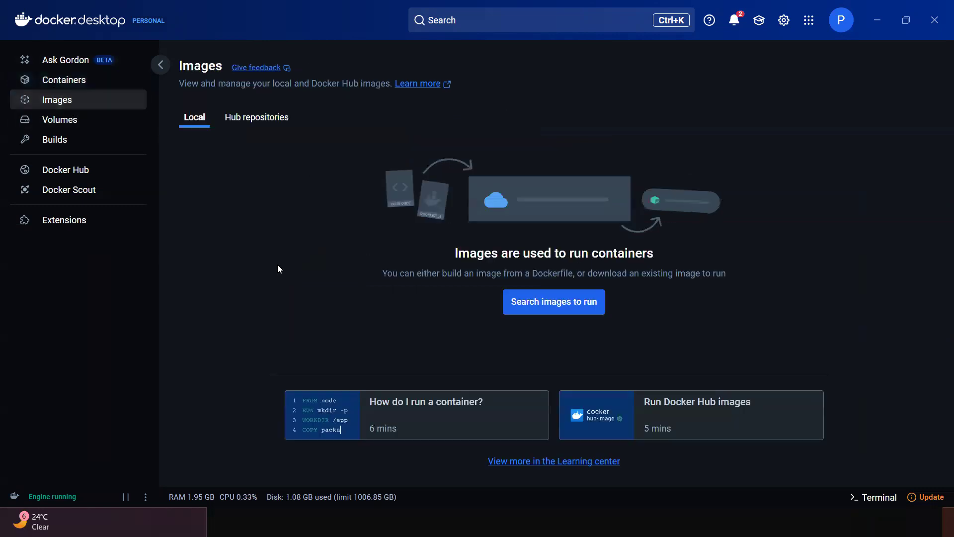